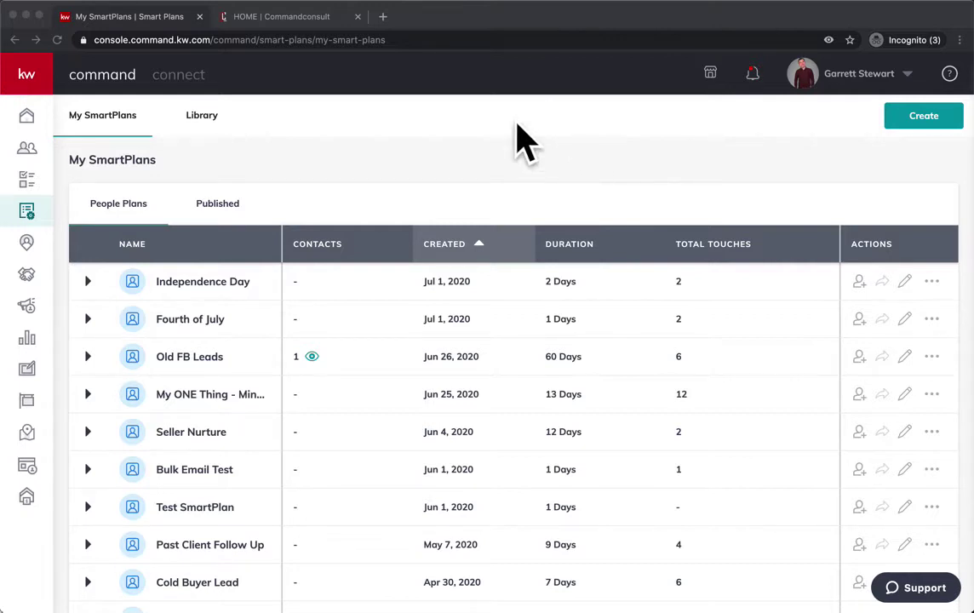
# Step: Browse the ready-made SmartPlan library, then return to your own SmartPlans list
pyautogui.click(202, 117)
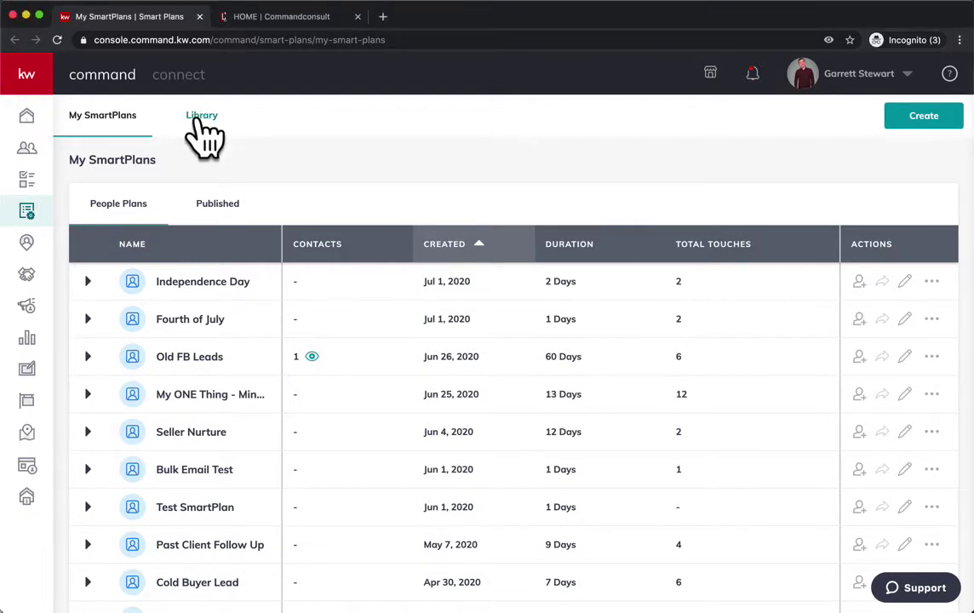
pyautogui.click(202, 117)
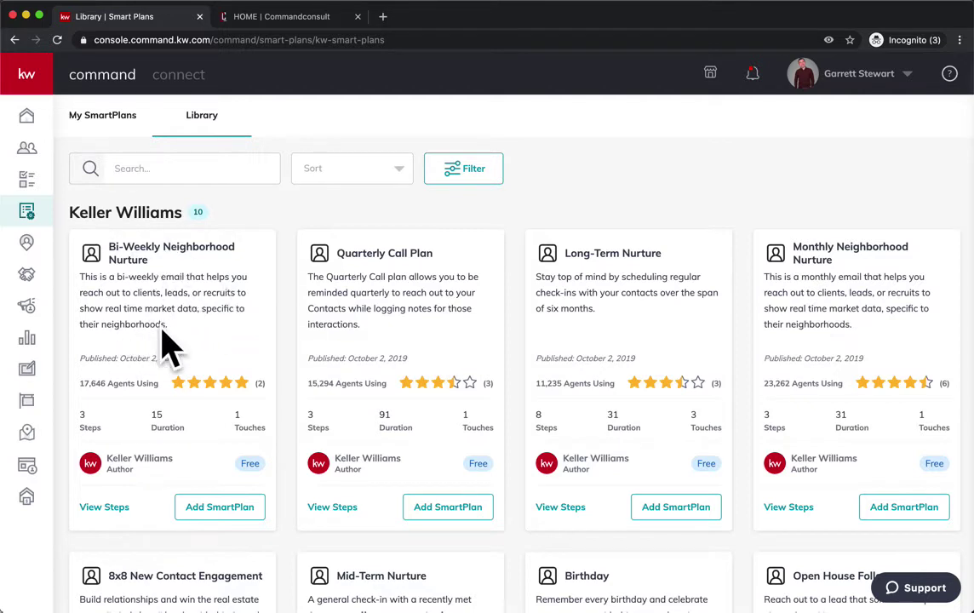
pyautogui.click(103, 119)
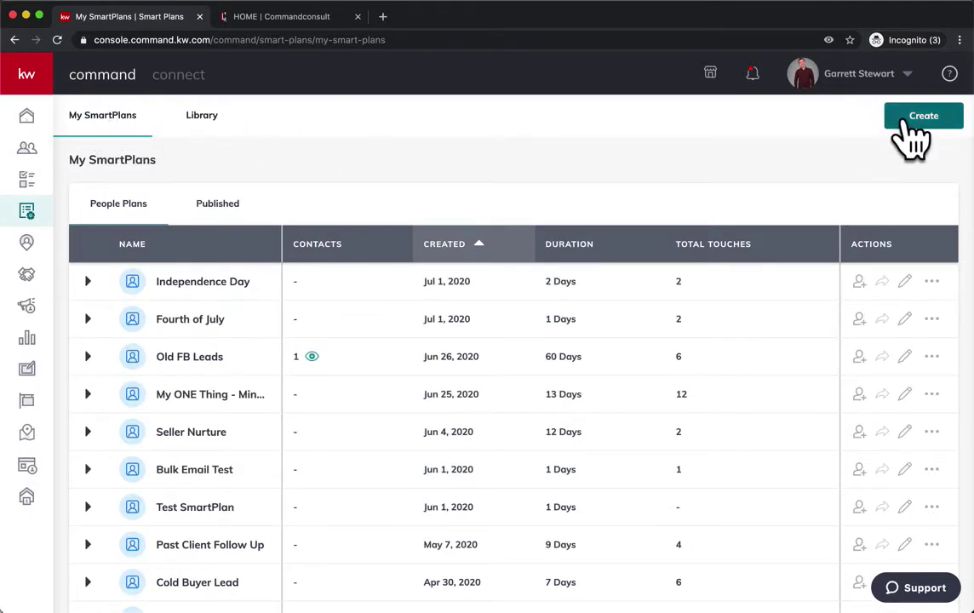
# Step: Create a new SmartPlan named 'MNN Intro'
pyautogui.click(909, 128)
pyautogui.click(518, 315)
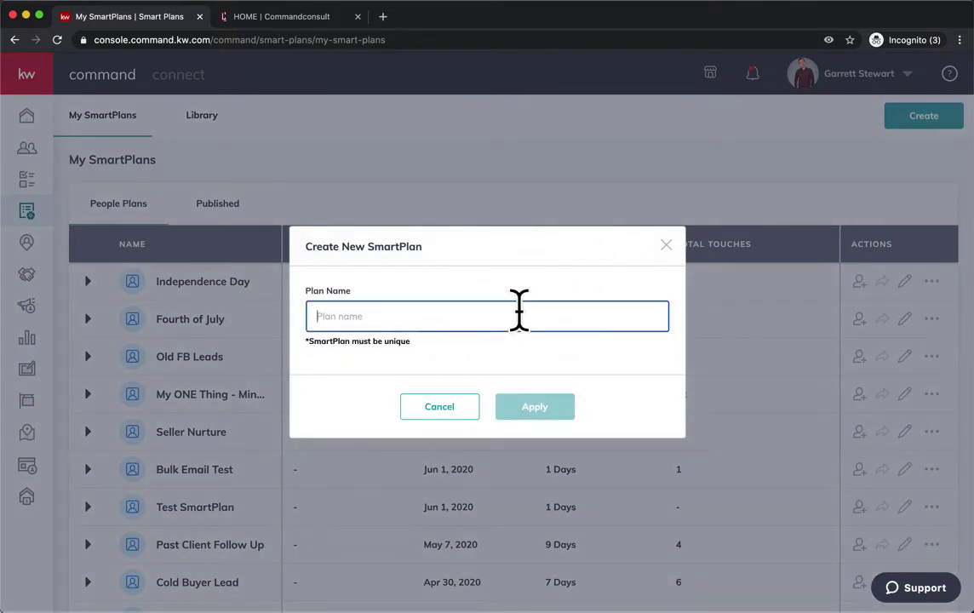
pyautogui.write('M')
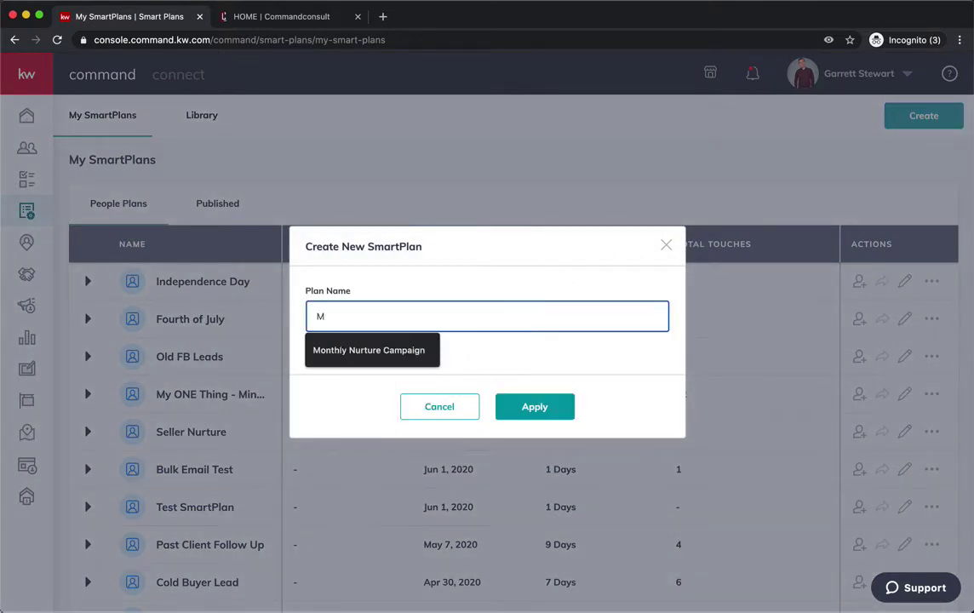
pyautogui.write('N')
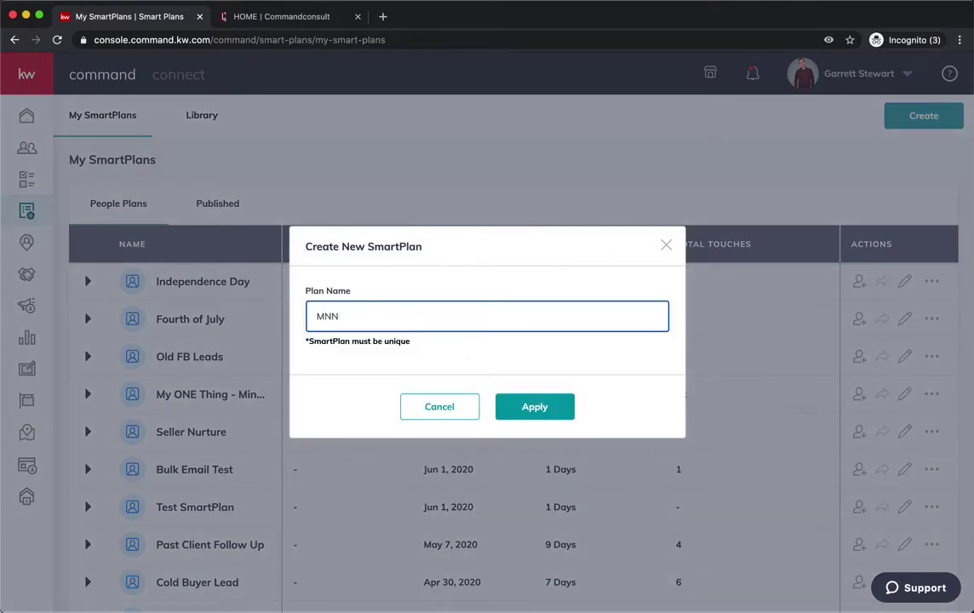
pyautogui.write('N Intro')
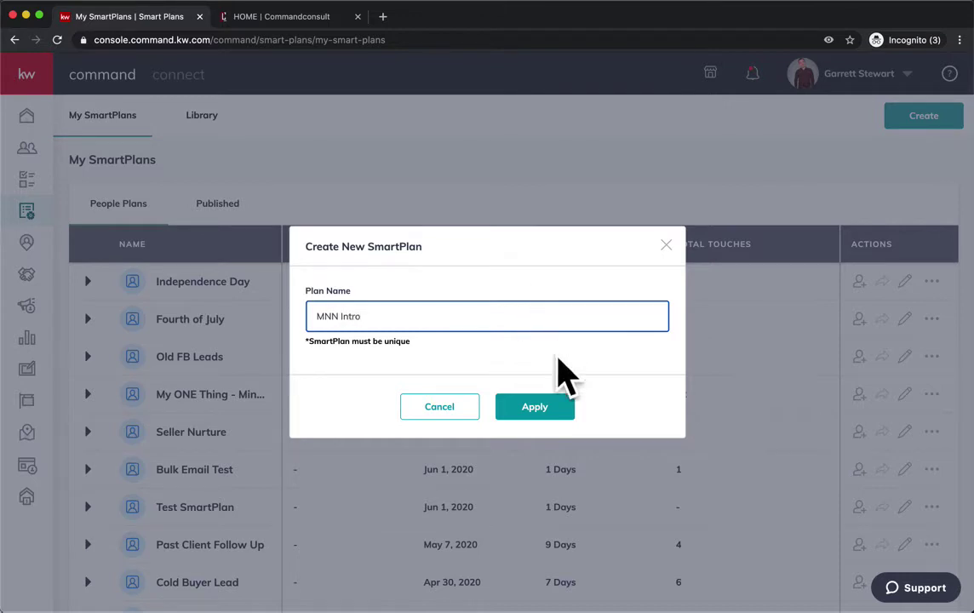
pyautogui.click(552, 407)
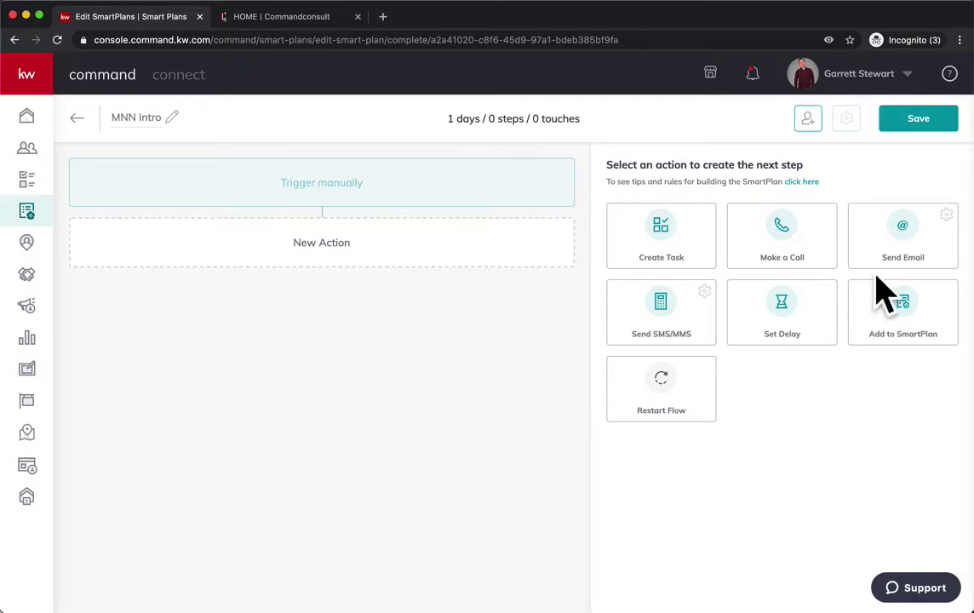
# Step: Add an email step with subject 'What's Going On in your Neighborhood?'
pyautogui.click(909, 231)
pyautogui.scroll(-1, 583, 392)
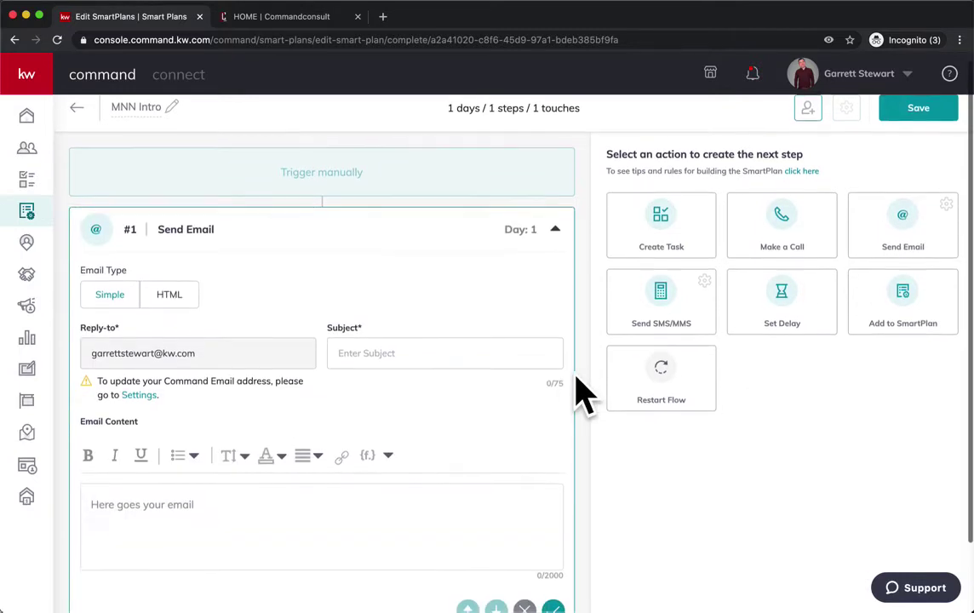
pyautogui.click(365, 351)
pyautogui.write('Wha')
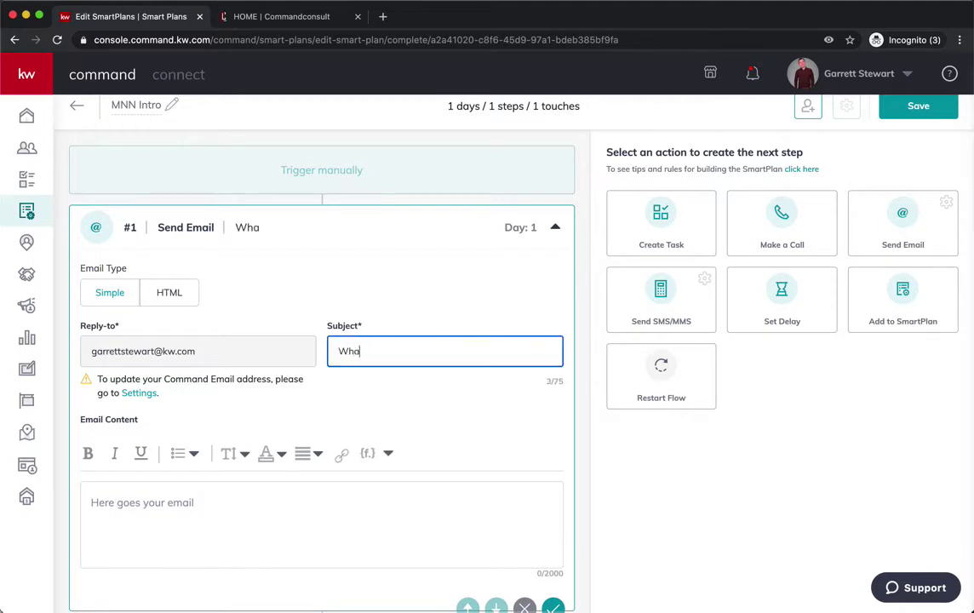
pyautogui.write("t's Going ")
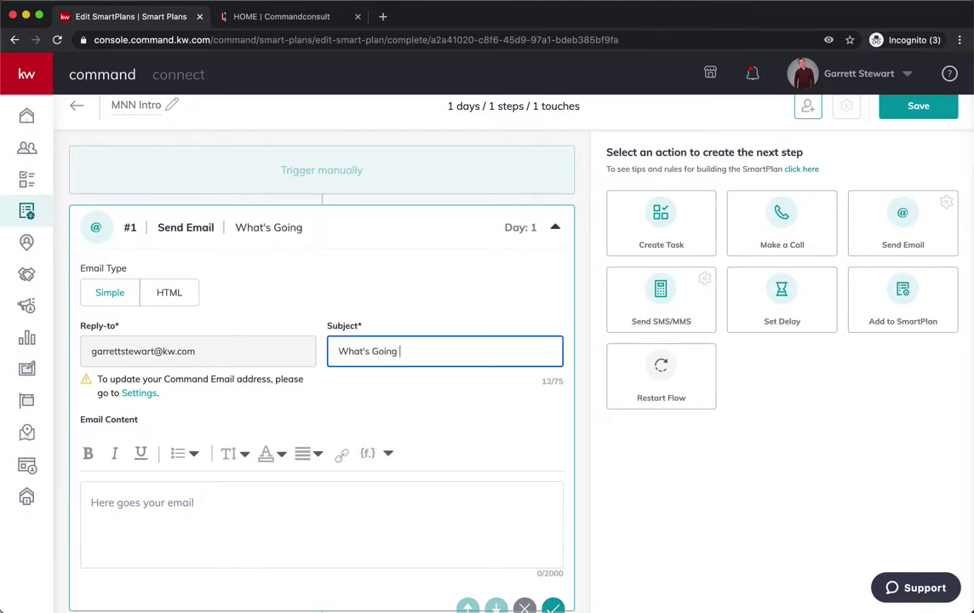
pyautogui.write('On in your Neighborhood?')
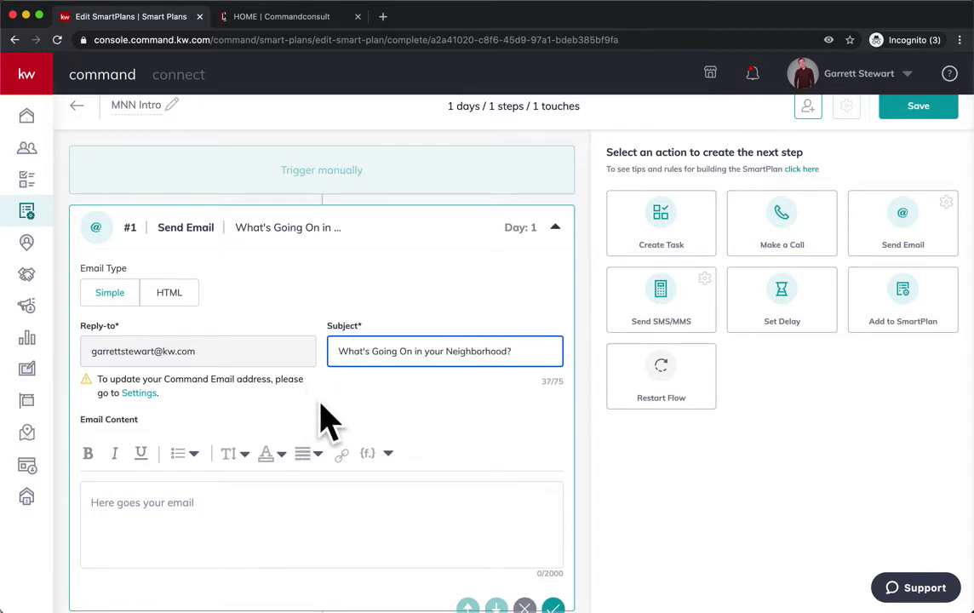
# Step: Write the body as 'Hey {contact first name},' followed by the pasted neighborhood-update text
pyautogui.scroll(-2, 322, 413)
pyautogui.click(283, 436)
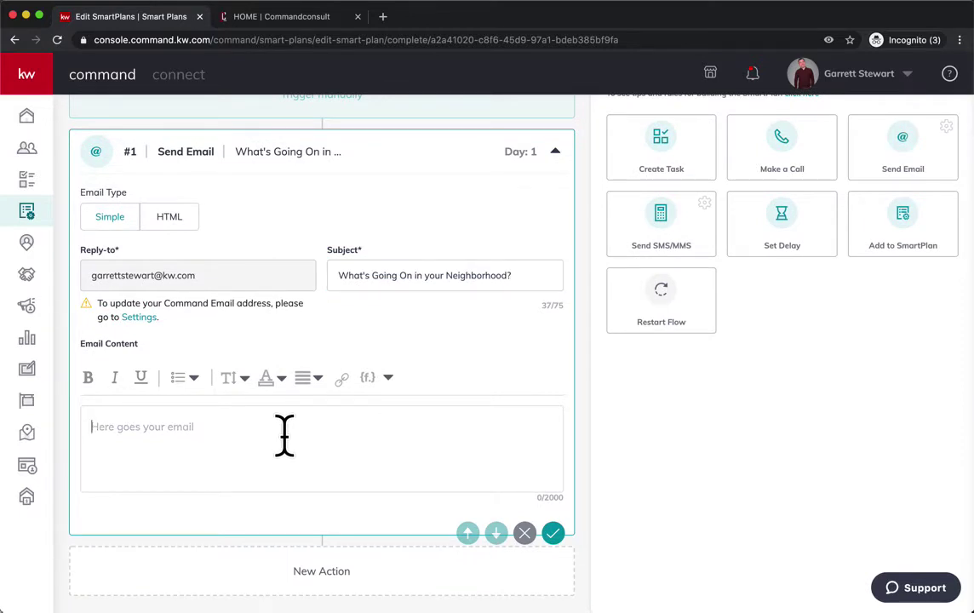
pyautogui.write('Hey')
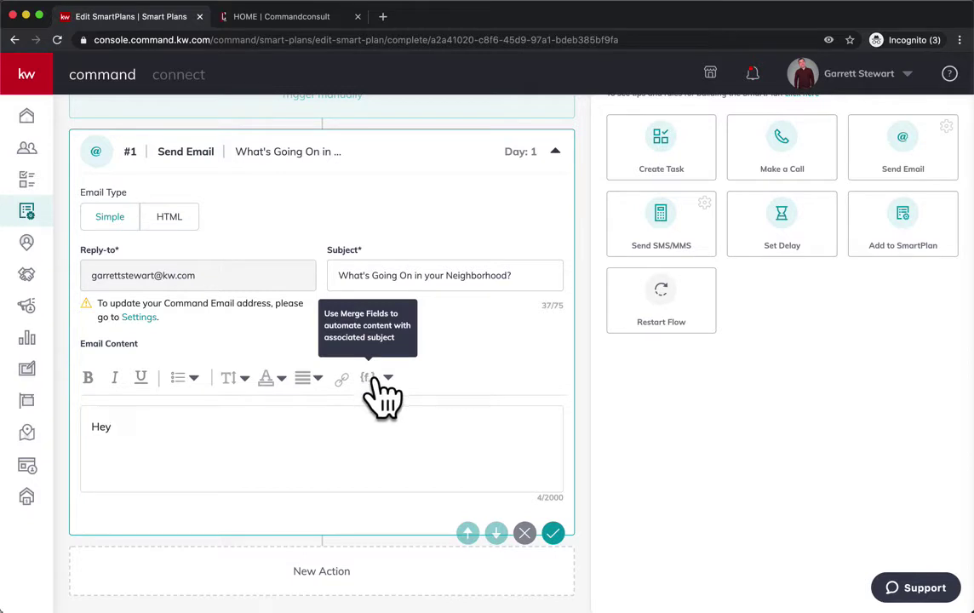
pyautogui.click(375, 383)
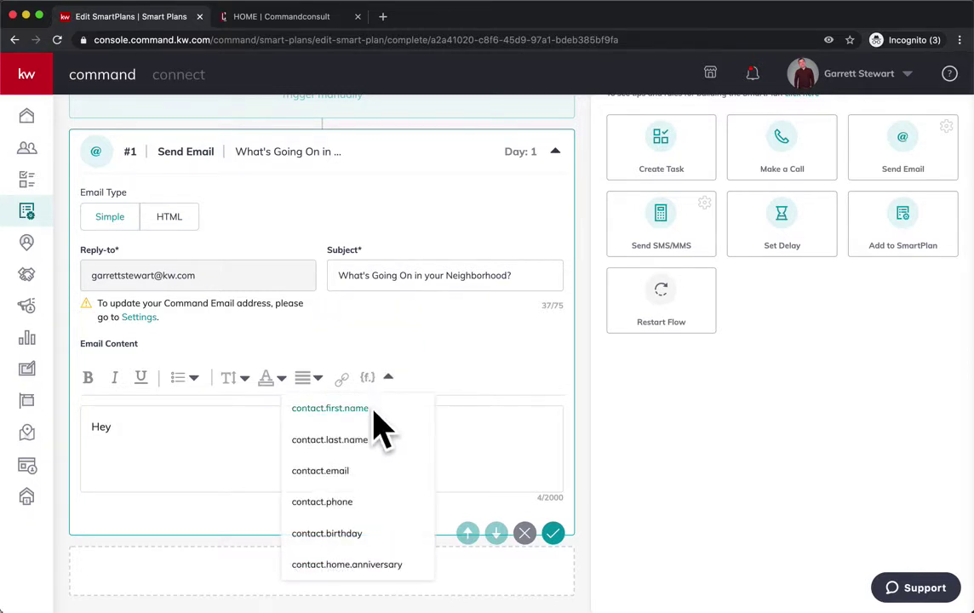
pyautogui.click(375, 408)
pyautogui.write(',')
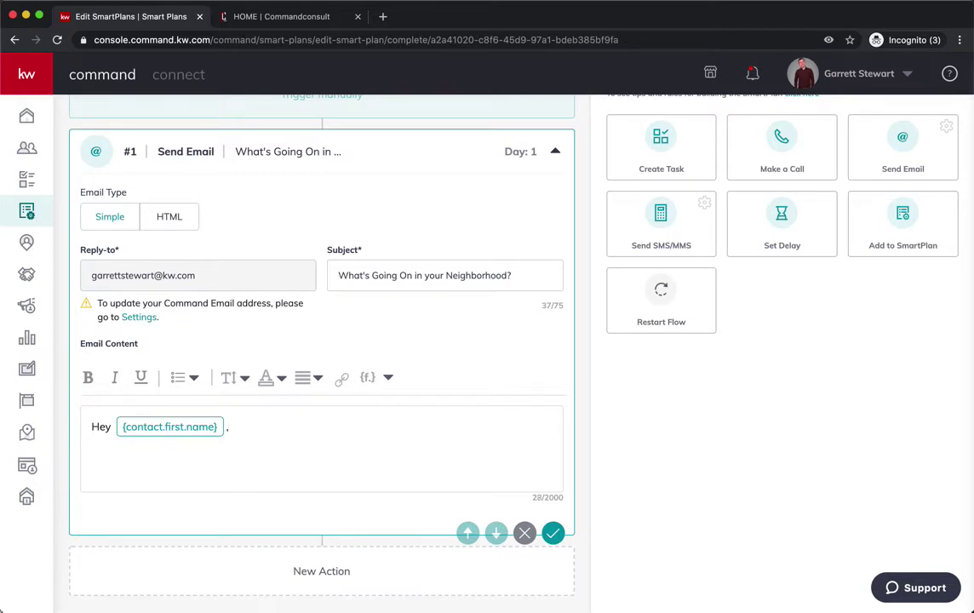
pyautogui.write('I wanted to keep you up to date on what is going on in your neighborhood. As homes come on the market, you will get a monthly summary of market statistics and info on the homes sold. While you may not be interested in selling your home anytime soon, it is always great to see what homes are going for in your area and seeing what your equity of your home is. You should be receiving my first email tomorrow and every 30 days after that. Let me know if you want to add any additional neighborhoods to that search. Have a great day! Garrett Stewart')
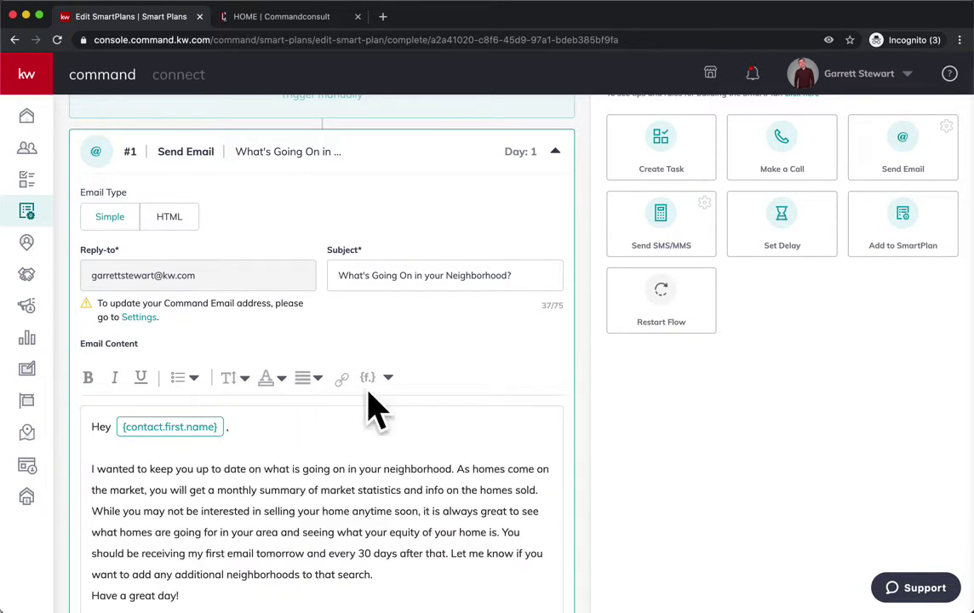
pyautogui.scroll(-3, 407, 398)
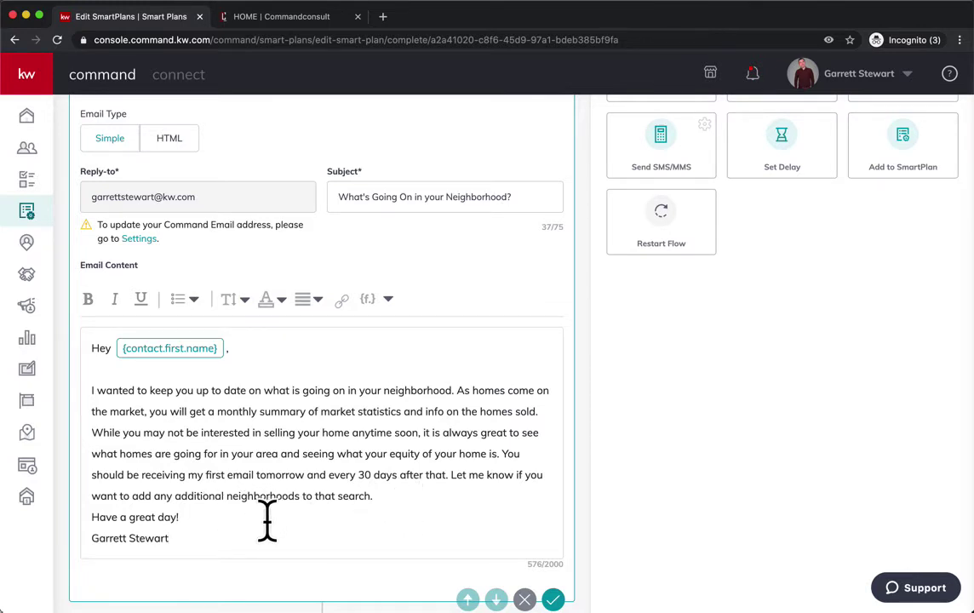
pyautogui.scroll(-2, 267, 519)
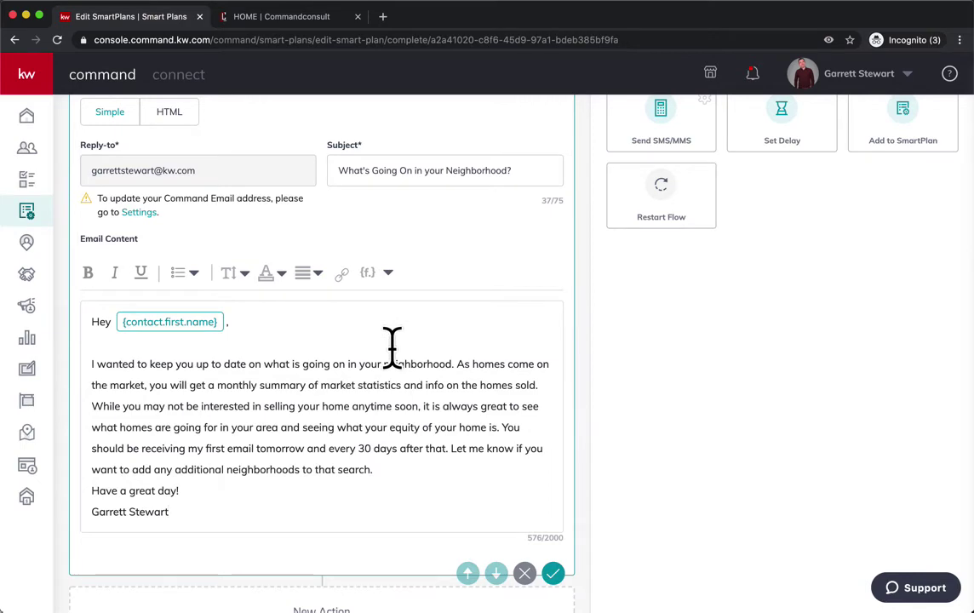
pyautogui.scroll(2, 491, 265)
# Step: Collapse the finished email card and the 1-day delay card
pyautogui.scroll(1, 491, 264)
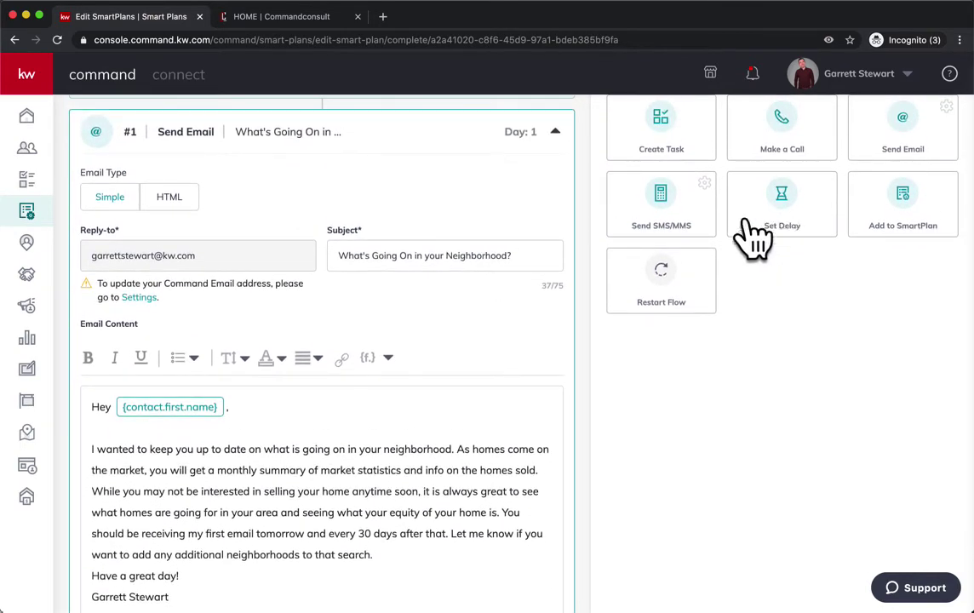
pyautogui.scroll(1, 524, 316)
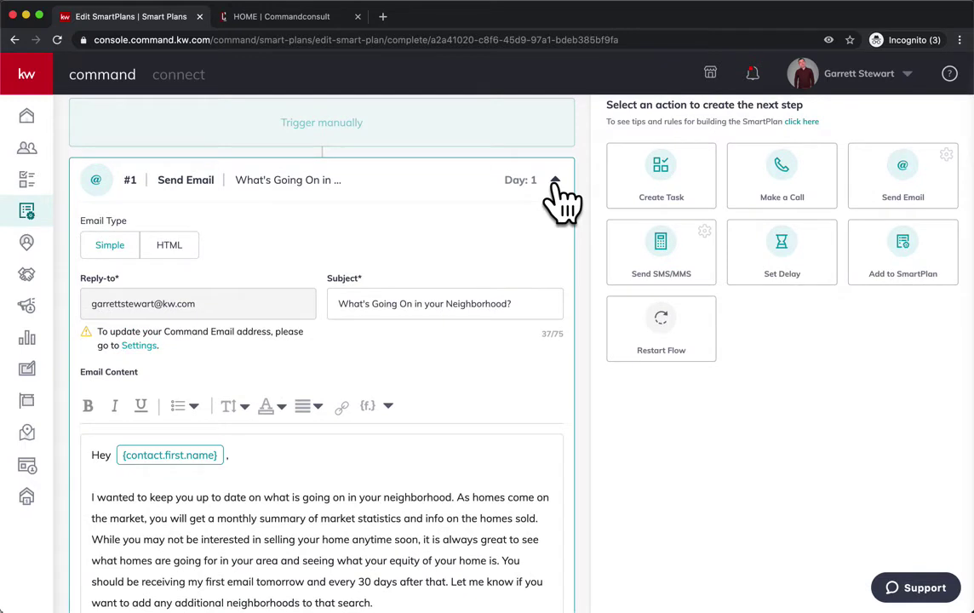
pyautogui.click(555, 181)
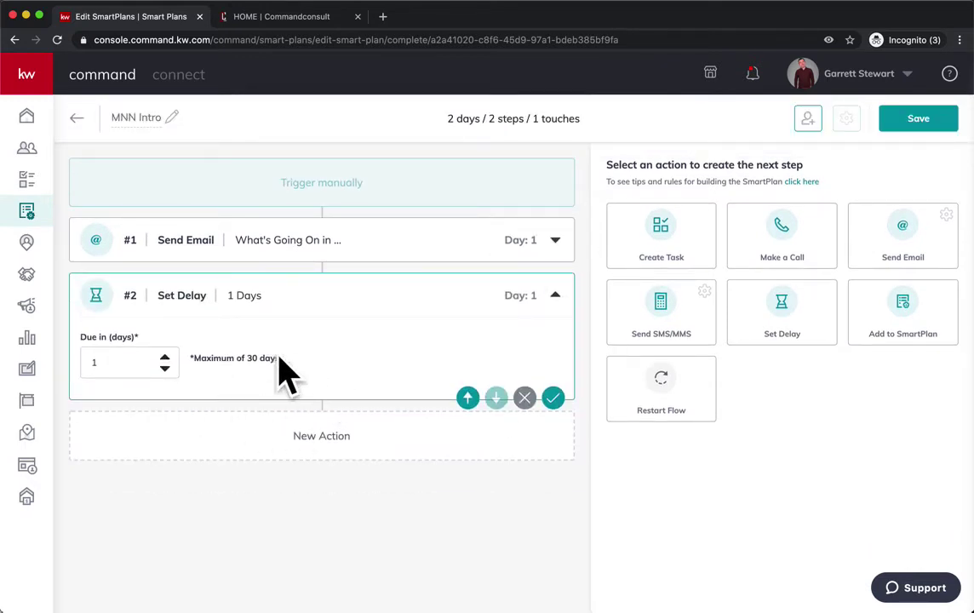
pyautogui.click(555, 295)
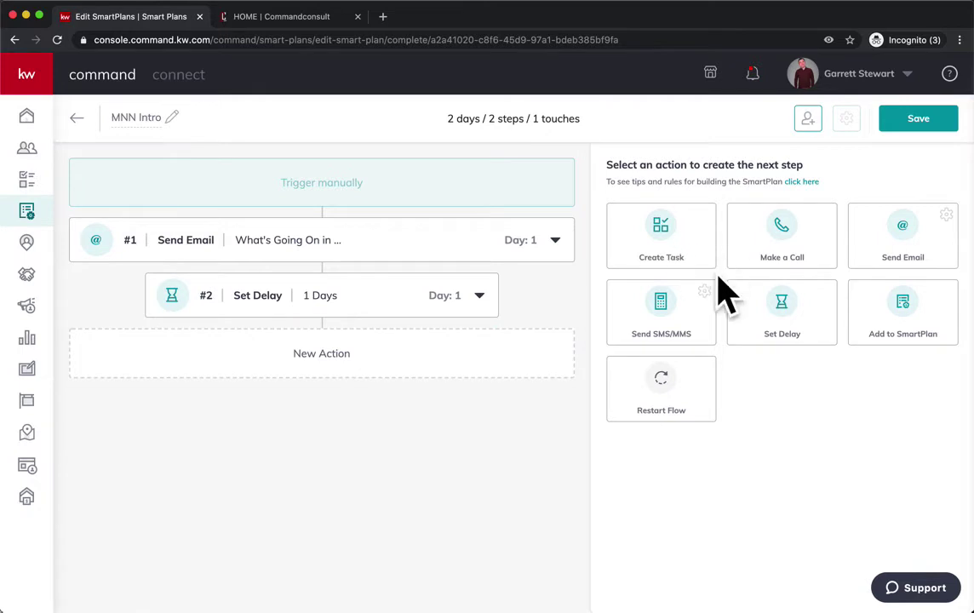
# Step: Add an Add to SmartPlan step enrolling contacts in Monthly Neighborhood Nurture, and save
pyautogui.click(932, 339)
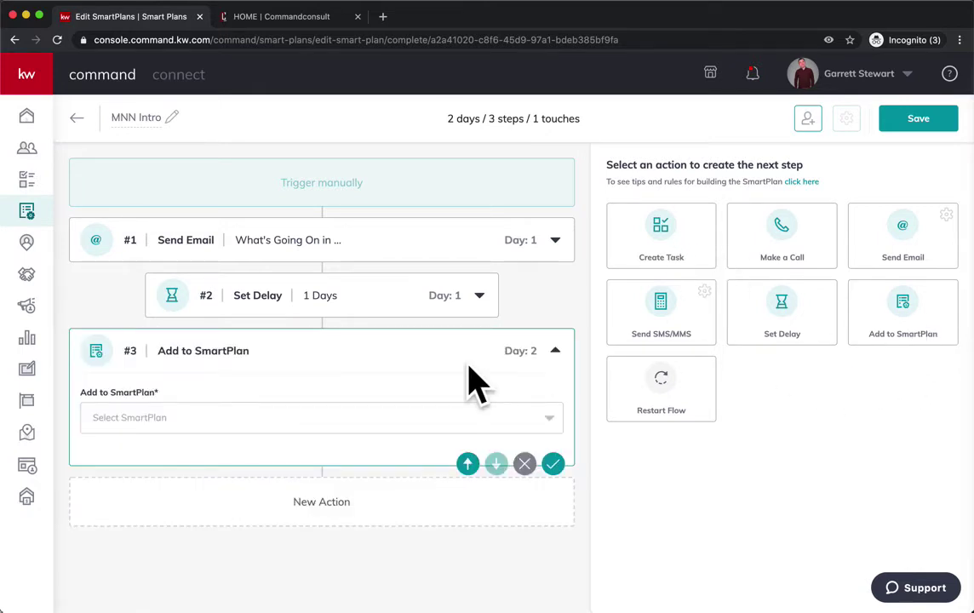
pyautogui.click(500, 422)
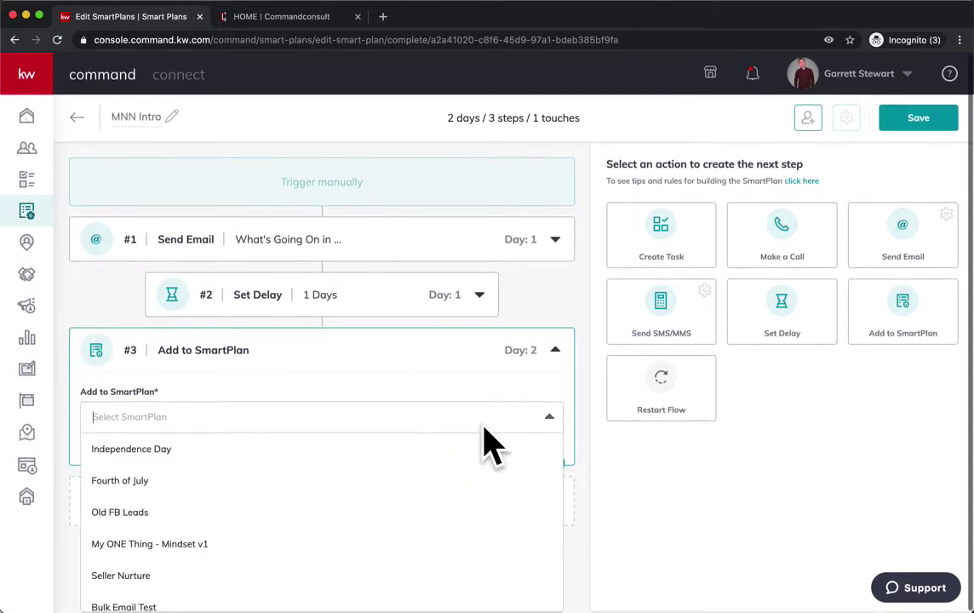
pyautogui.scroll(-2, 413, 494)
pyautogui.scroll(-5, 413, 493)
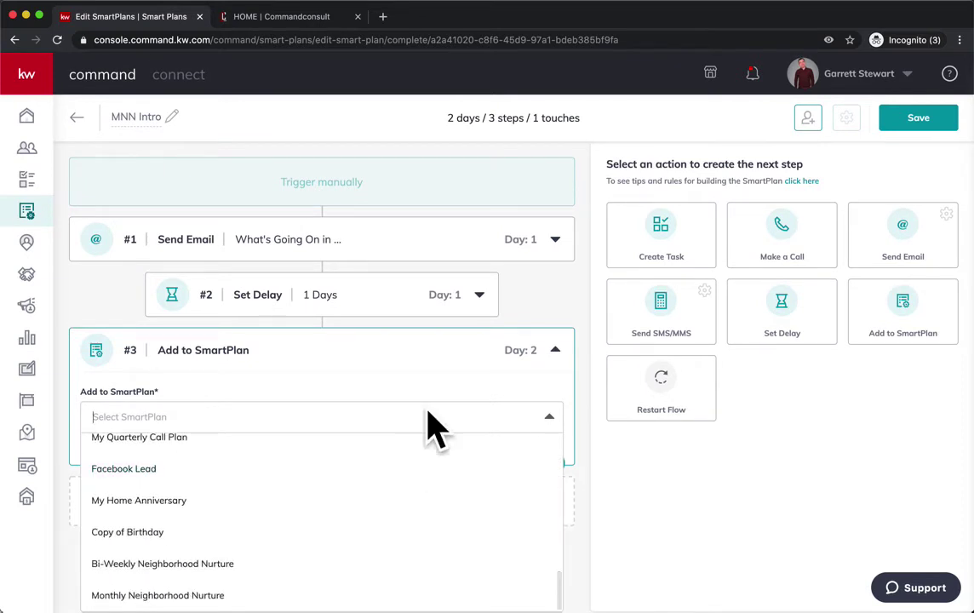
pyautogui.click(203, 596)
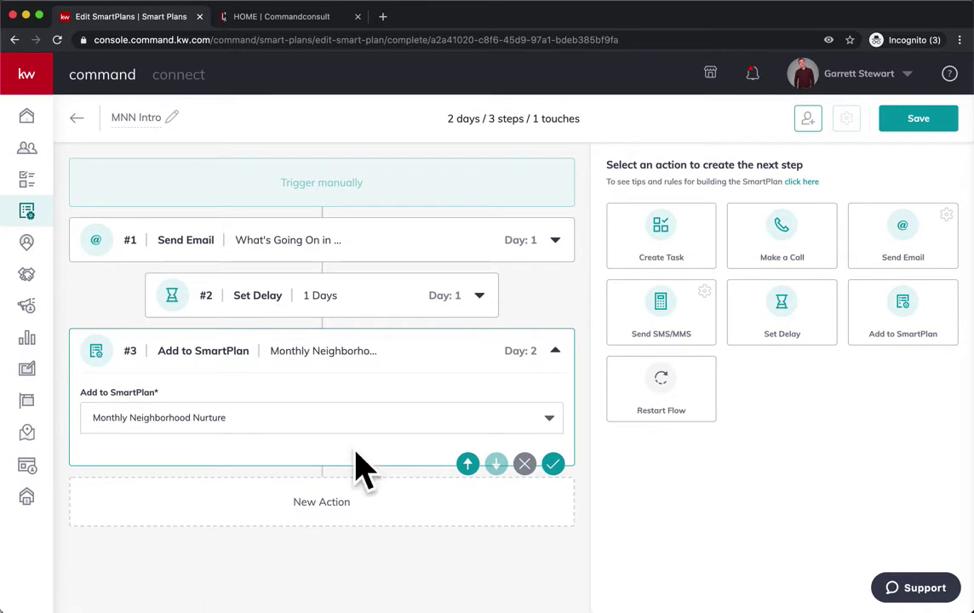
pyautogui.click(553, 463)
# Step: On the Command Consult site, view the Videos page, then return to Home
pyautogui.click(315, 17)
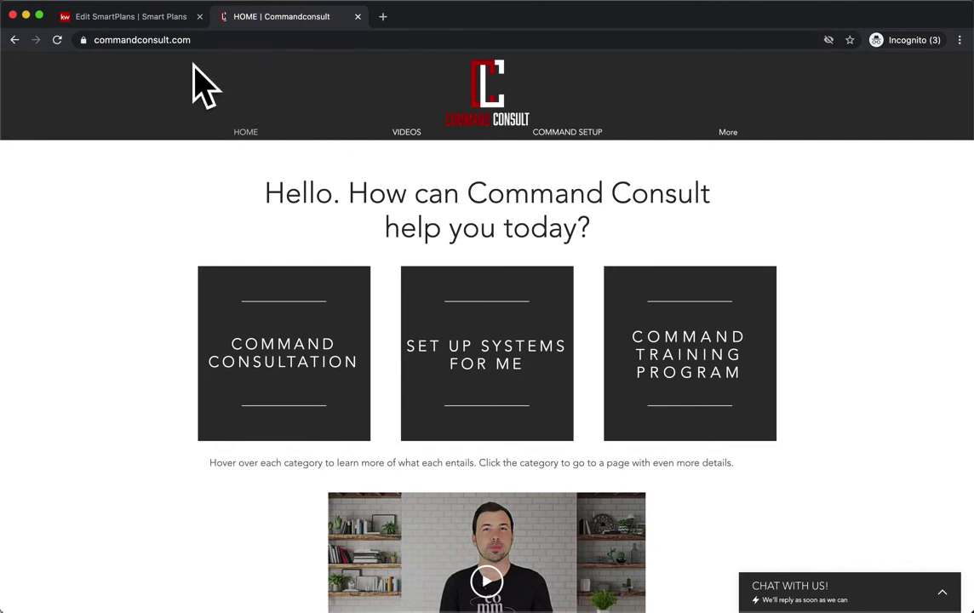
pyautogui.click(404, 138)
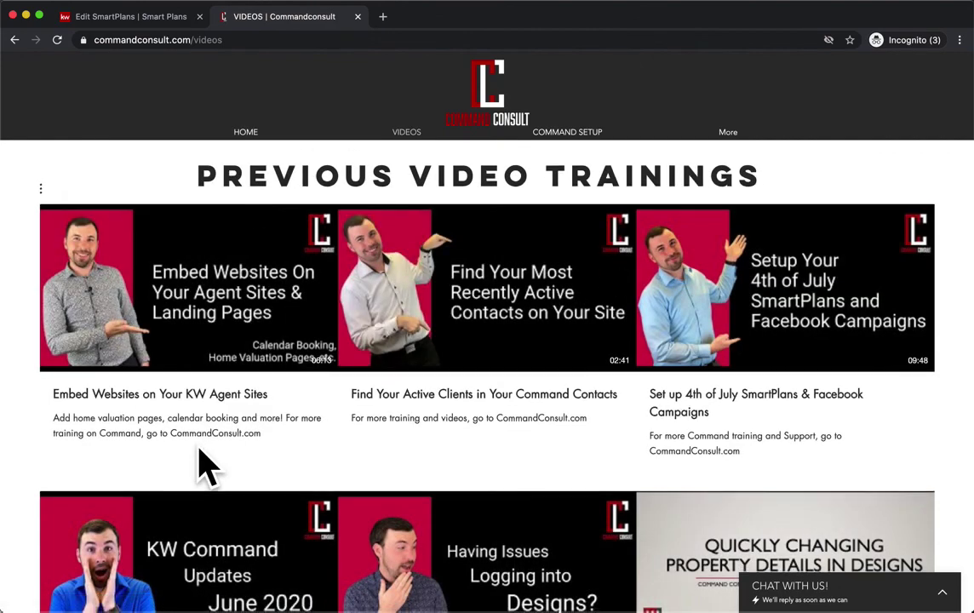
pyautogui.scroll(-4, 200, 450)
pyautogui.scroll(1, 209, 466)
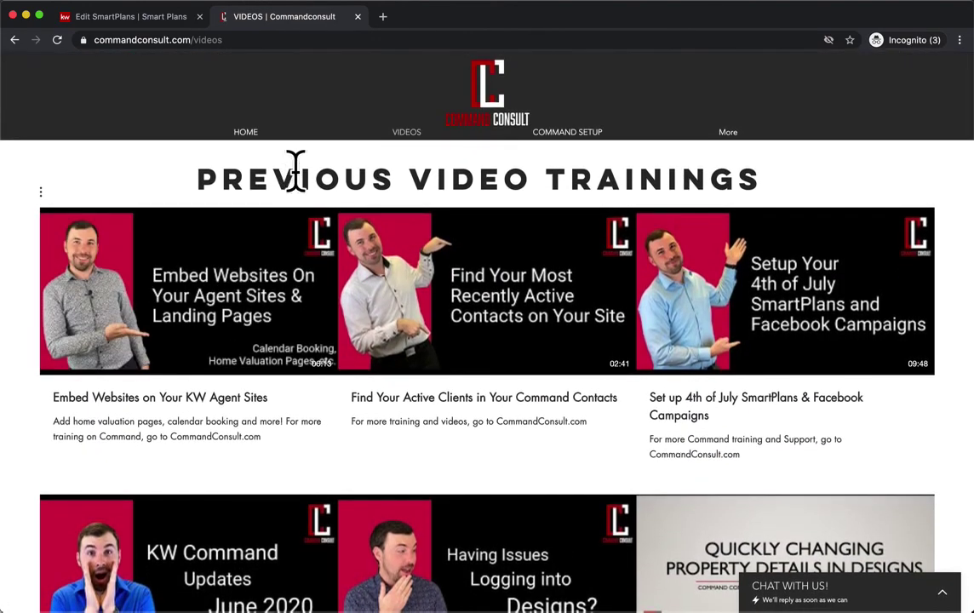
pyautogui.click(254, 138)
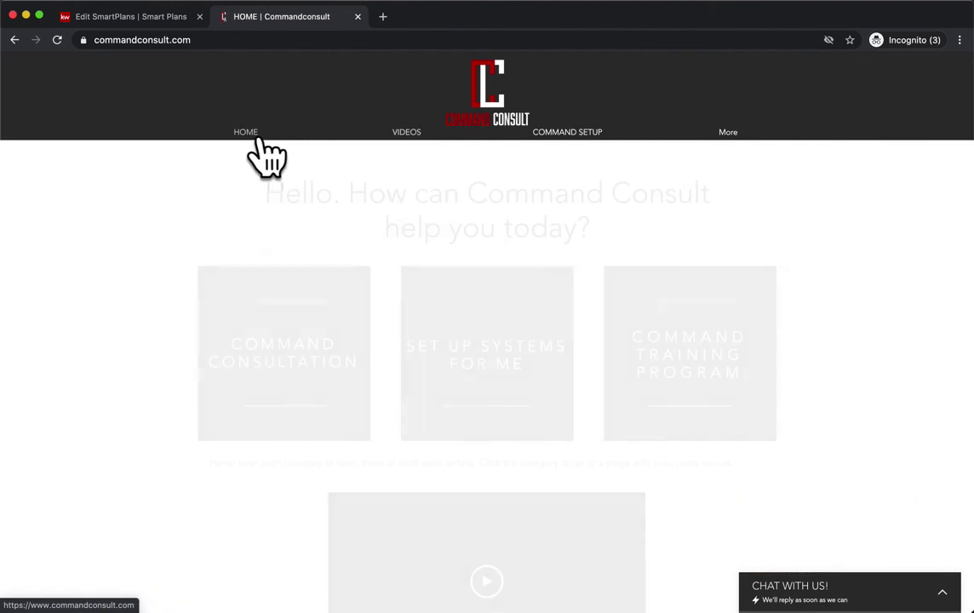